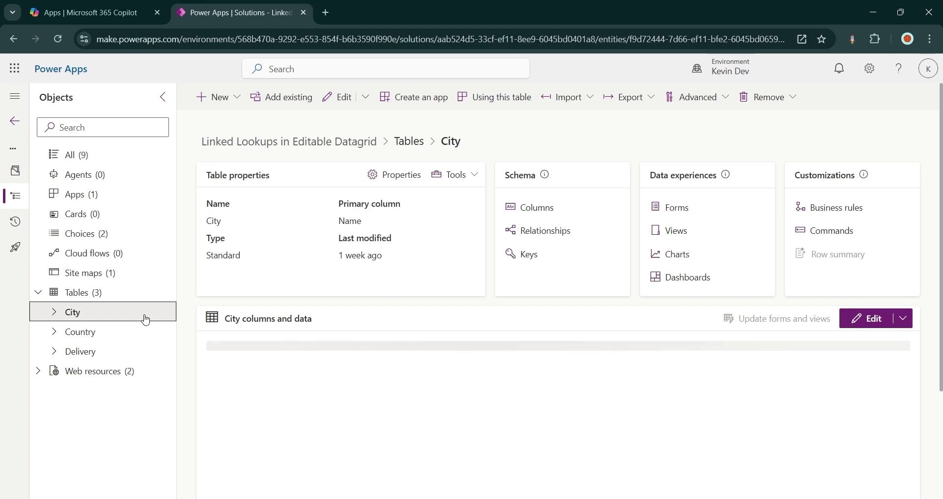
Step: Open the Delivery table and try to add City Lookup View as the City column's lookup view in its form's editable grid
{"action": "left_click", "coordinate": [114, 352]}
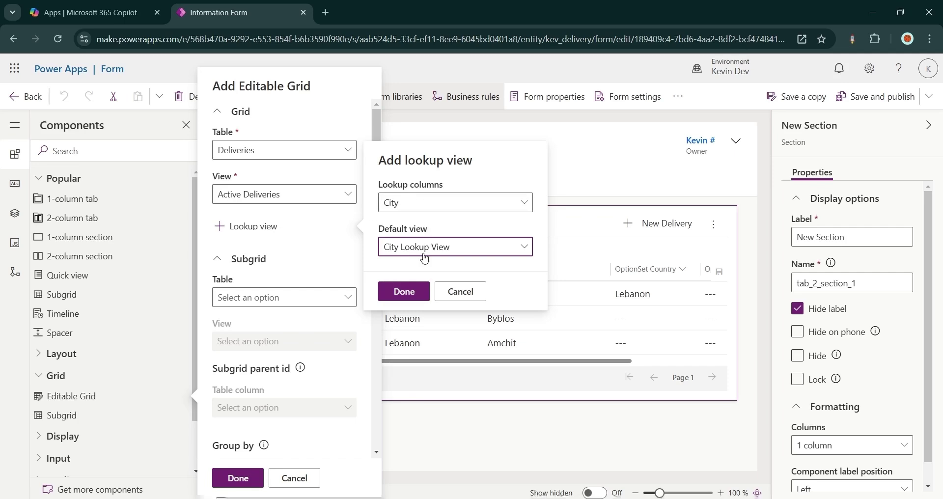
{"action": "left_click", "coordinate": [411, 292]}
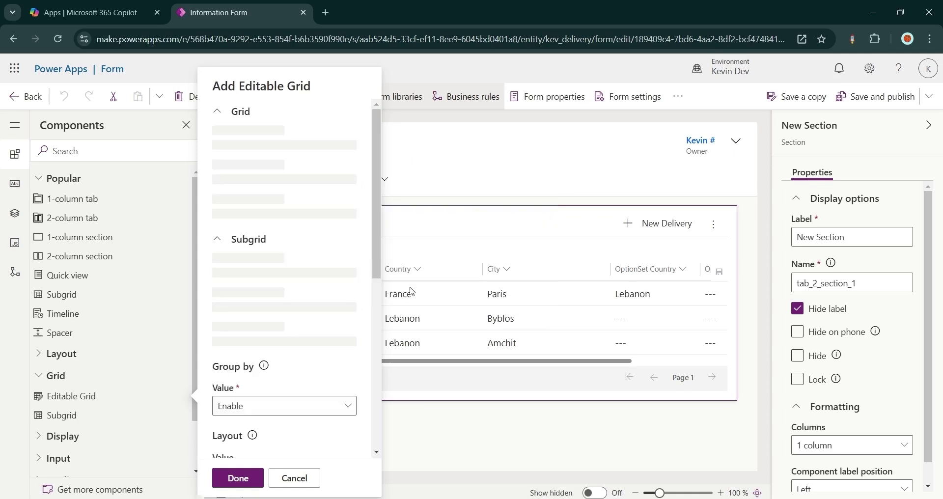
{"action": "left_click", "coordinate": [298, 480]}
{"action": "left_click", "coordinate": [521, 310]}
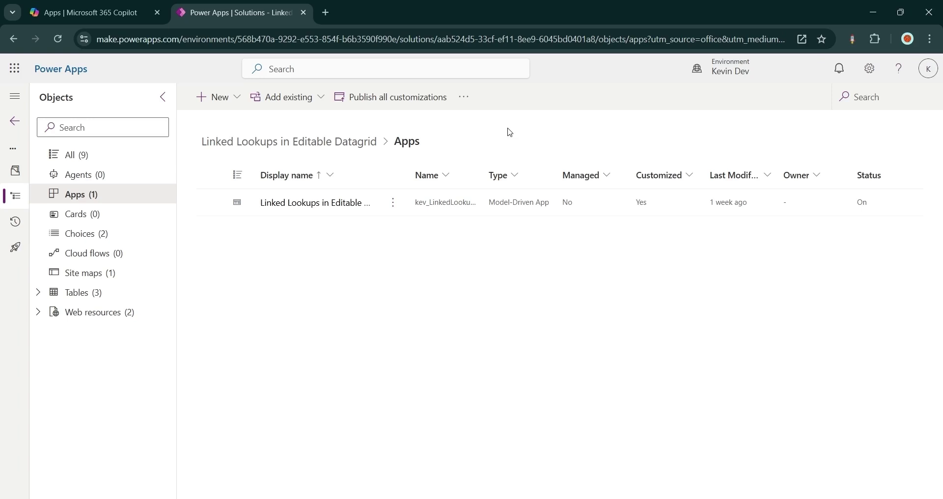
Step: Switch the solution to the classic editor and open the Delivery entity's main Information form in a maximized window
{"action": "left_click", "coordinate": [462, 98]}
{"action": "left_click", "coordinate": [482, 121]}
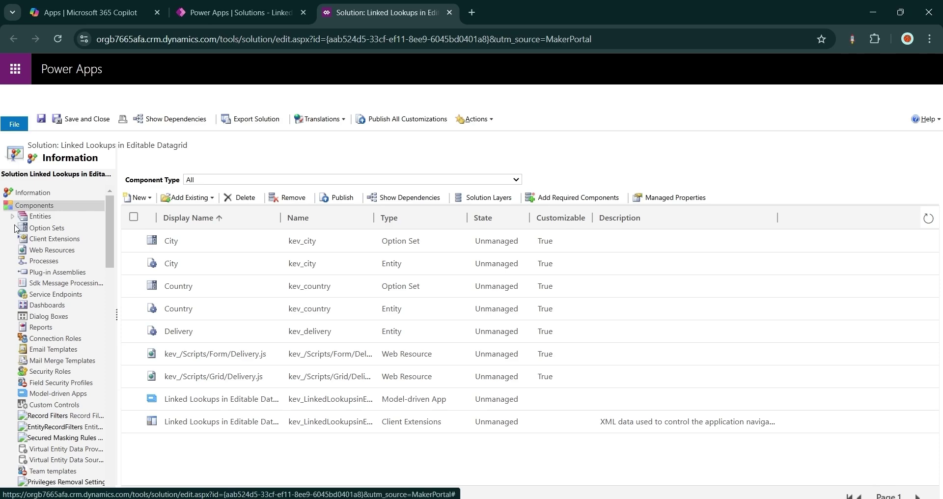
{"action": "left_click", "coordinate": [12, 216]}
{"action": "left_click", "coordinate": [23, 250]}
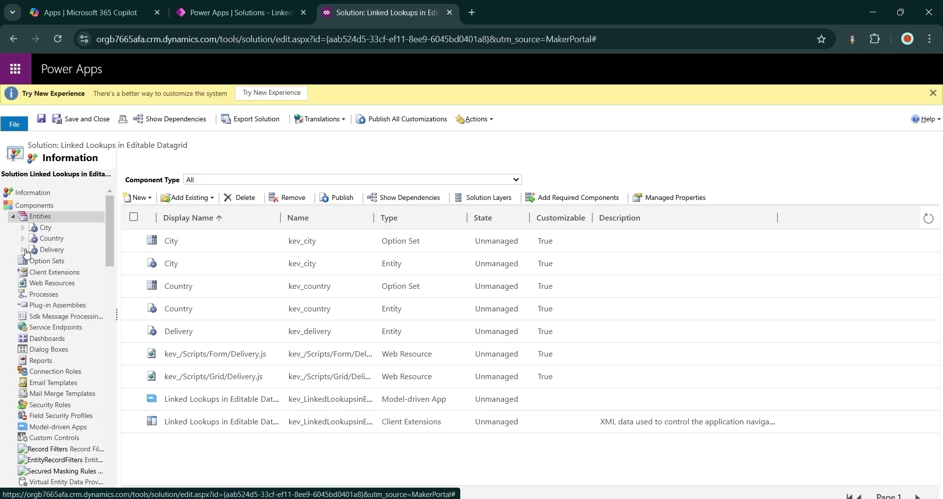
{"action": "left_click", "coordinate": [45, 263]}
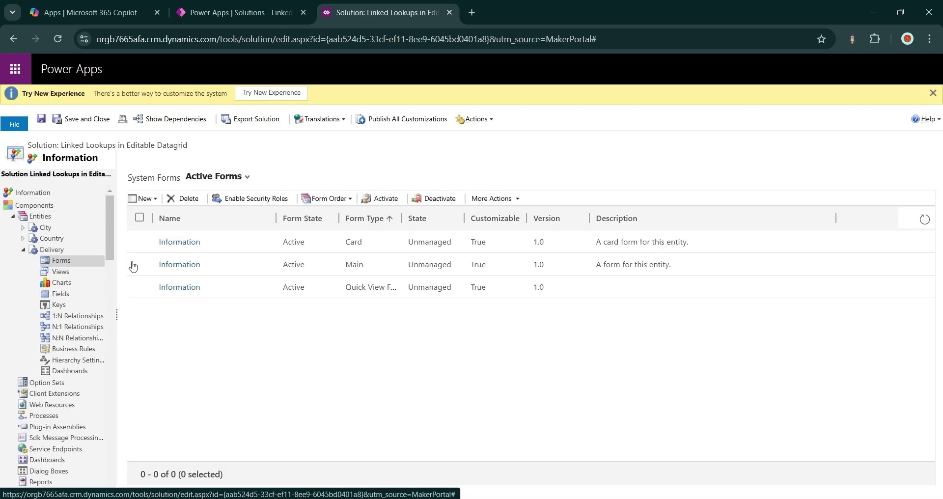
{"action": "left_click", "coordinate": [187, 267]}
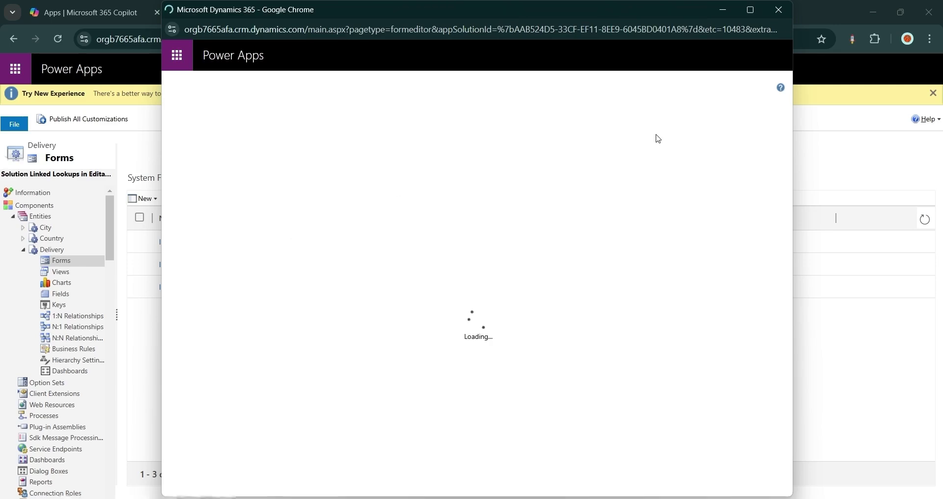
{"action": "left_click", "coordinate": [751, 10]}
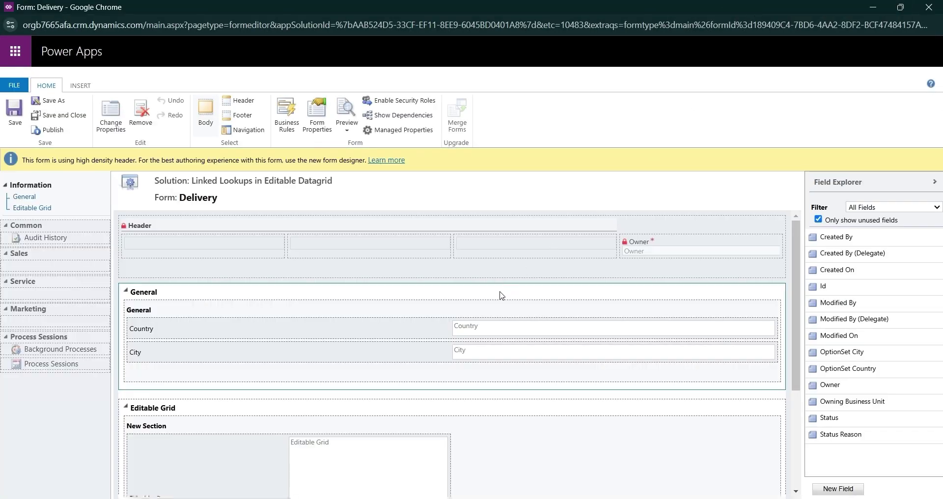
Step: Open the City lookup configuration of the Editable Grid control from the grid's properties on the form
{"action": "scroll", "coordinate": [495, 240], "scroll_direction": "down", "scroll_amount": 3}
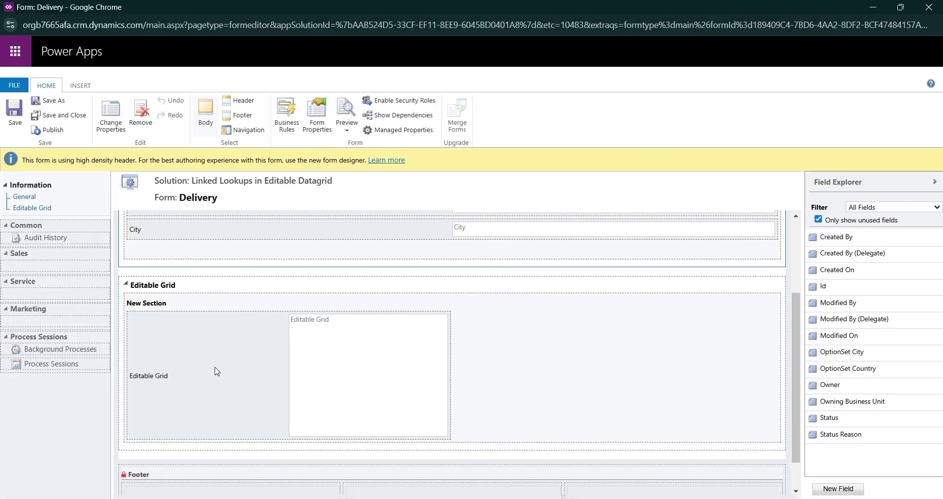
{"action": "double_click", "coordinate": [194, 375]}
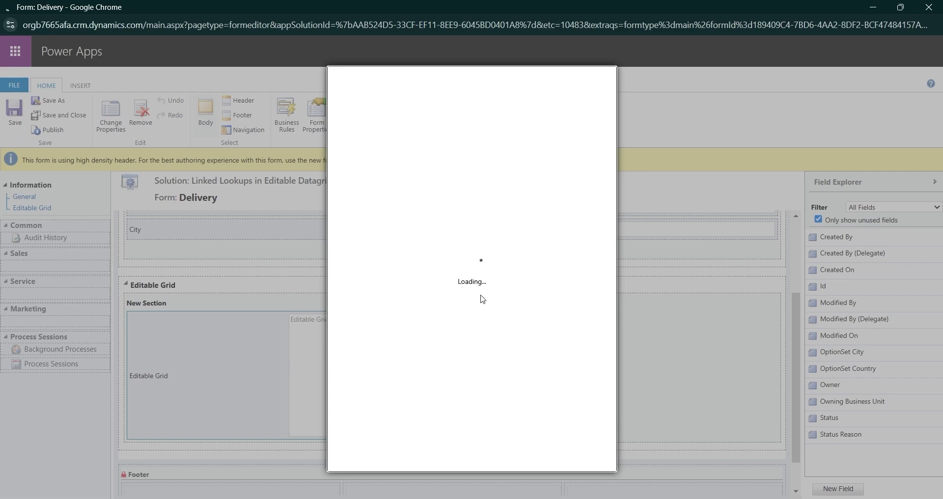
{"action": "left_click", "coordinate": [450, 143]}
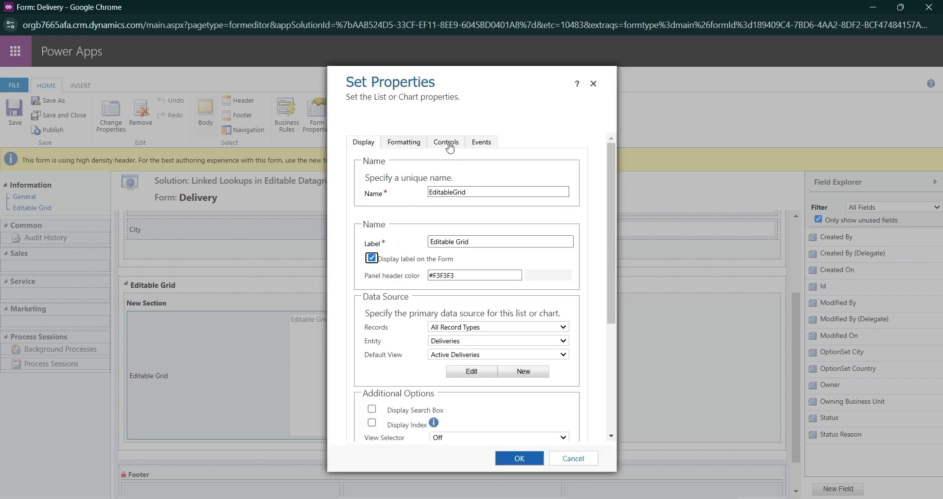
{"action": "left_click", "coordinate": [393, 220]}
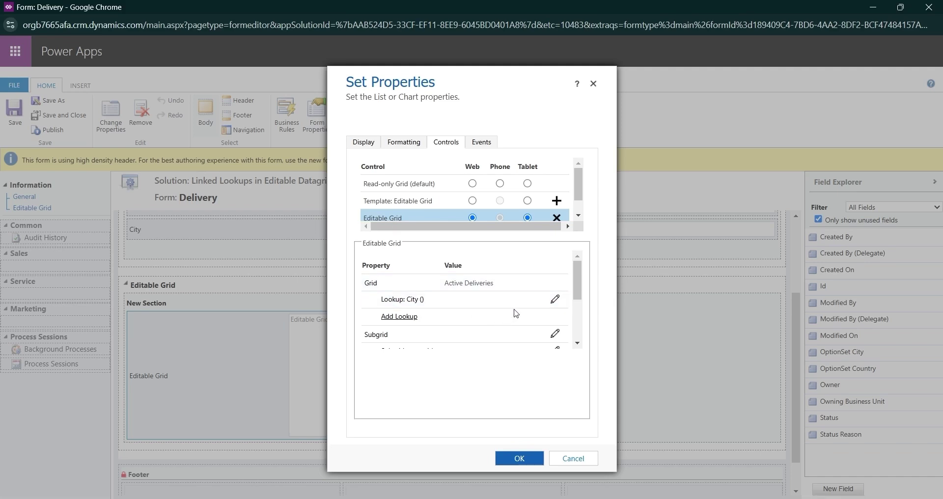
{"action": "left_click", "coordinate": [556, 300]}
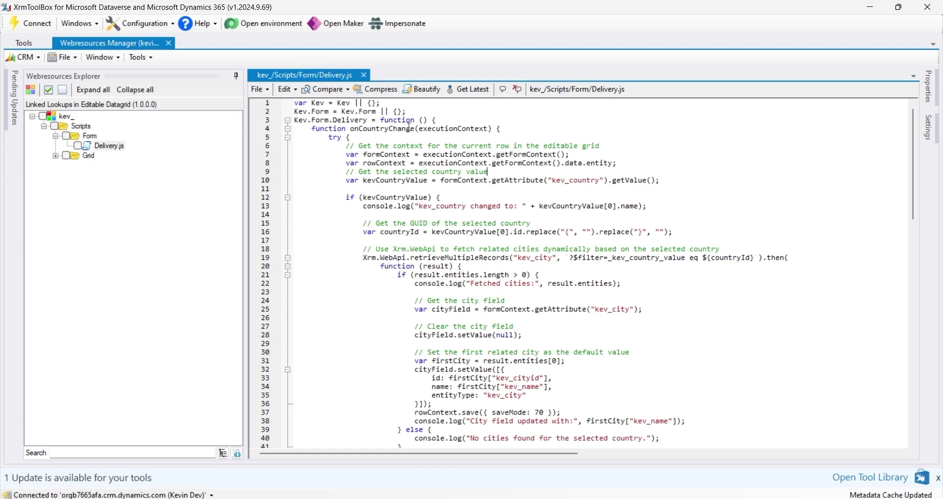
Step: In XrmToolBox, examine how onCountryChange in kev_/Scripts/Form/Delivery.js gets the country's GUID and sets the first related city
{"action": "double_click", "coordinate": [385, 130]}
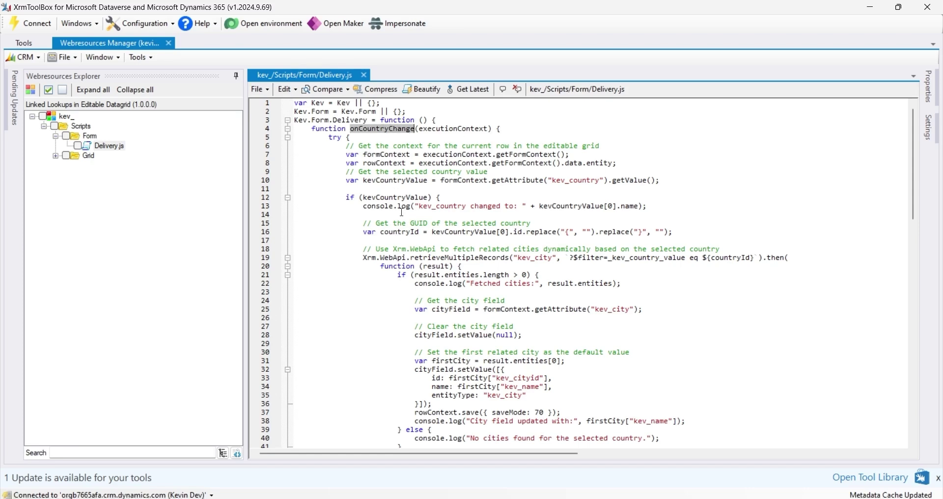
{"action": "double_click", "coordinate": [418, 233]}
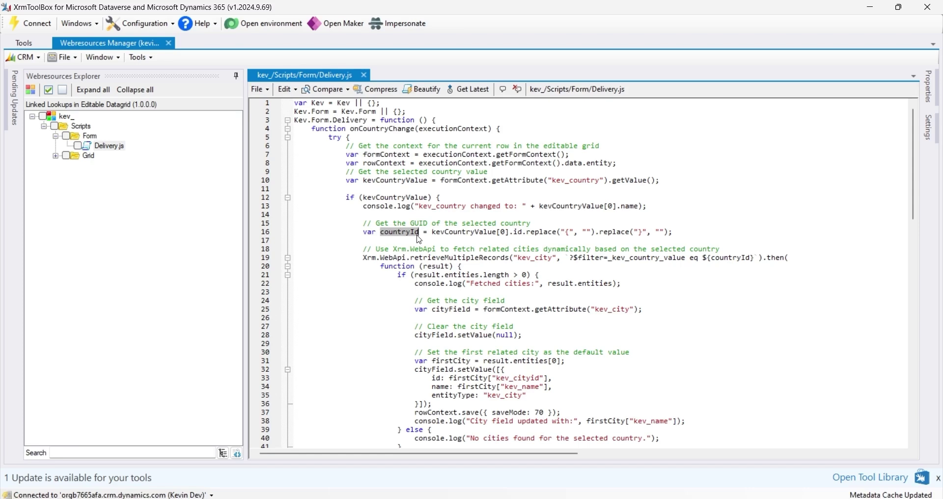
{"action": "triple_click", "coordinate": [418, 236]}
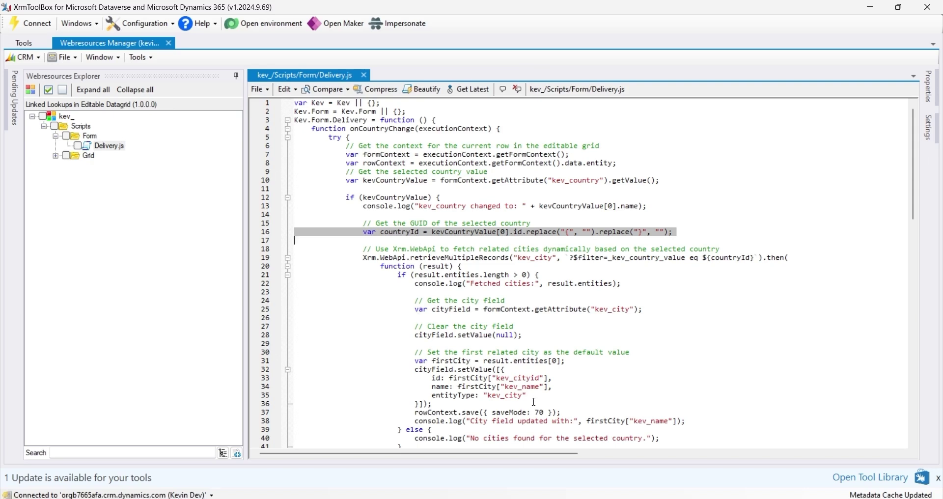
{"action": "left_click", "coordinate": [449, 404]}
{"action": "left_click_drag", "start_coordinate": [450, 404], "coordinate": [273, 362]}
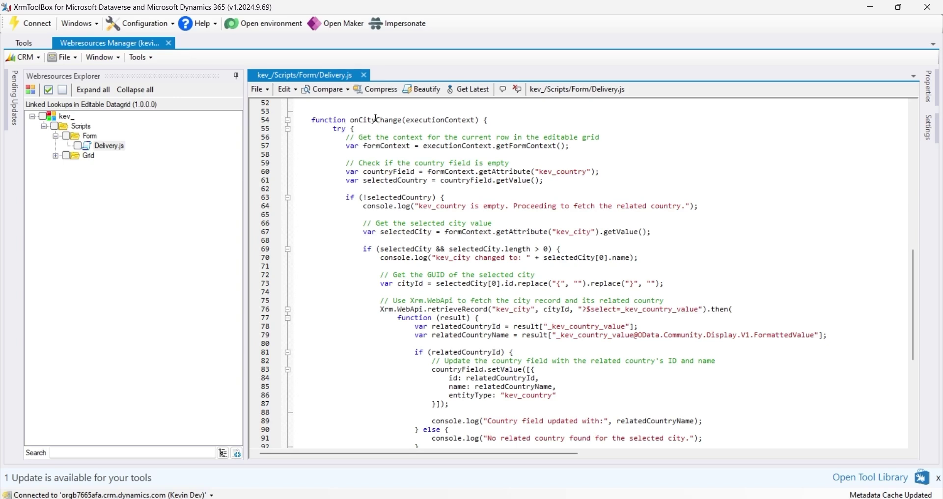
Step: Examine how the onCityChange function gets the city's GUID, retrieves the related country and fills the country field
{"action": "double_click", "coordinate": [377, 120]}
{"action": "triple_click", "coordinate": [515, 284]}
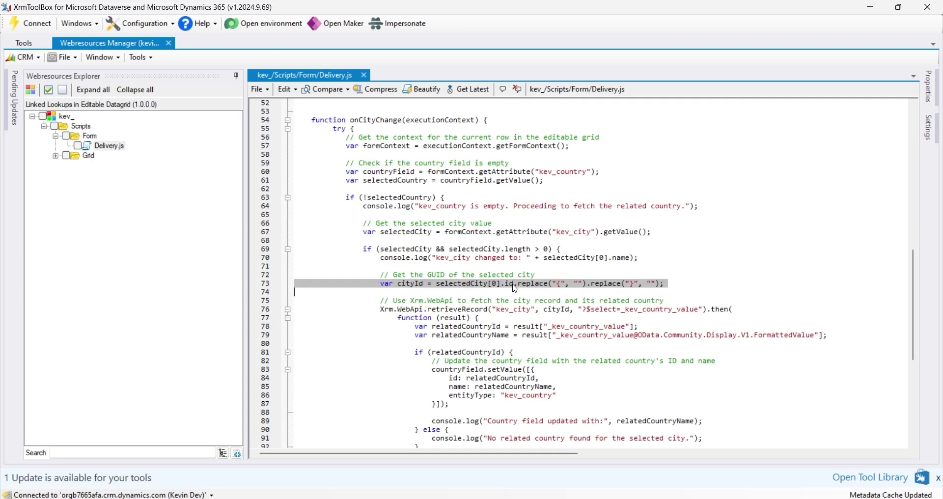
{"action": "left_click_drag", "start_coordinate": [560, 337], "coordinate": [251, 316]}
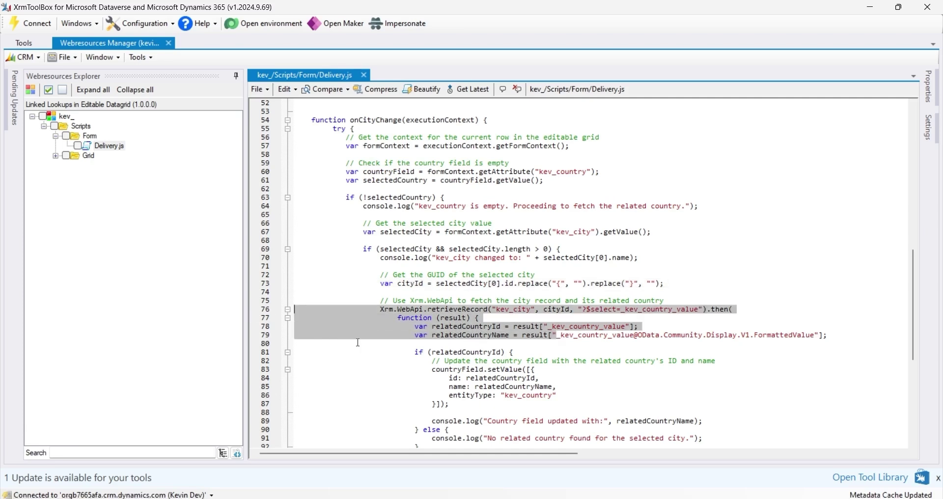
{"action": "left_click_drag", "start_coordinate": [455, 411], "coordinate": [237, 353]}
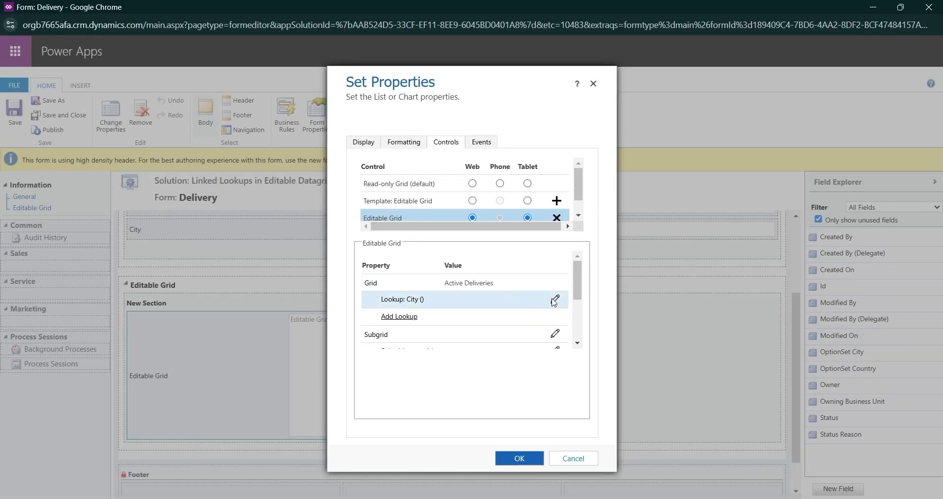
Step: Back in the classic form editor, inspect the editable grid's form library and the Country field's OnChange handler
{"action": "left_click", "coordinate": [482, 142]}
{"action": "left_click", "coordinate": [395, 181]}
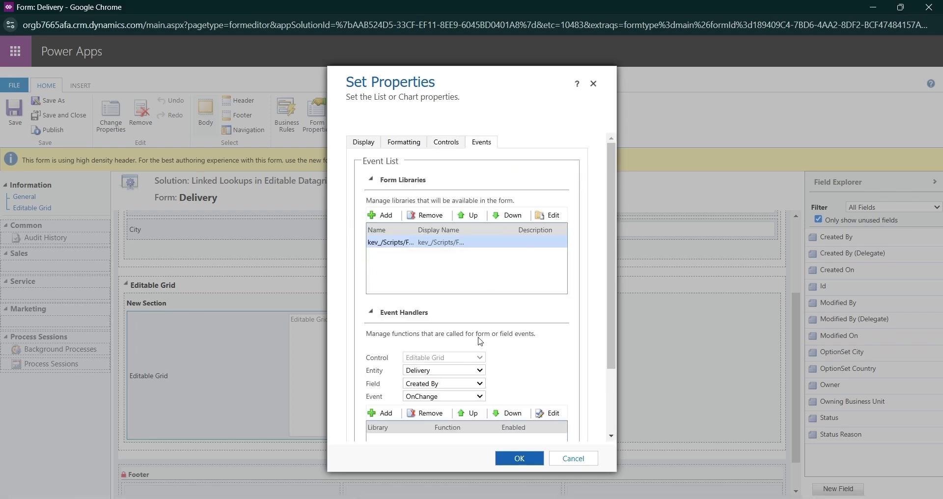
{"action": "scroll", "coordinate": [480, 342], "scroll_direction": "down", "scroll_amount": 2}
{"action": "left_click", "coordinate": [465, 299]}
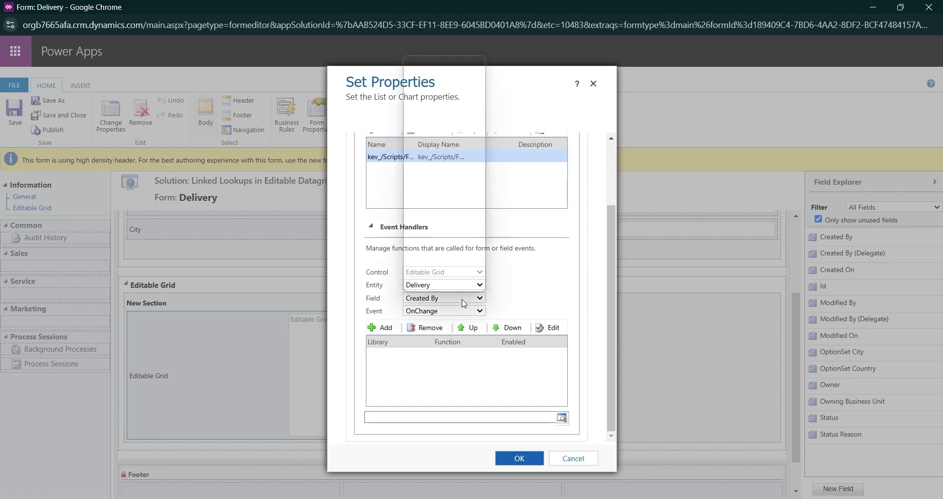
{"action": "left_click", "coordinate": [440, 124]}
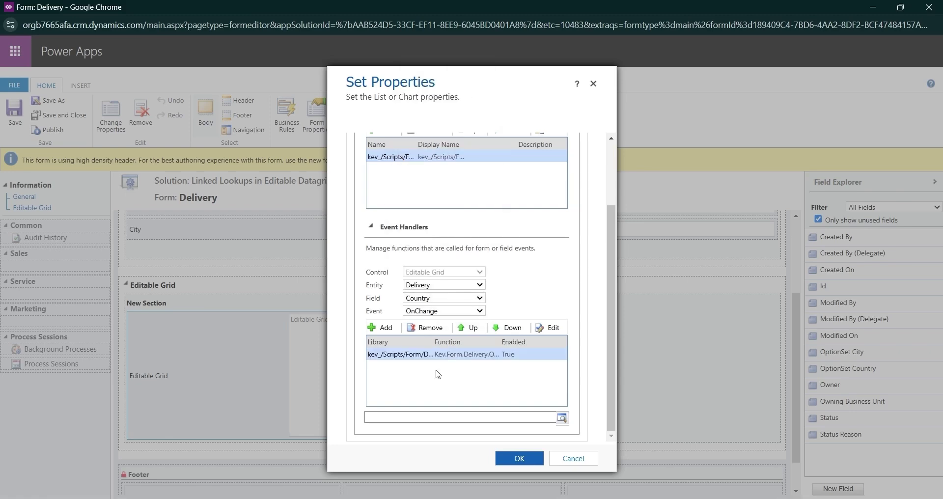
{"action": "double_click", "coordinate": [439, 354]}
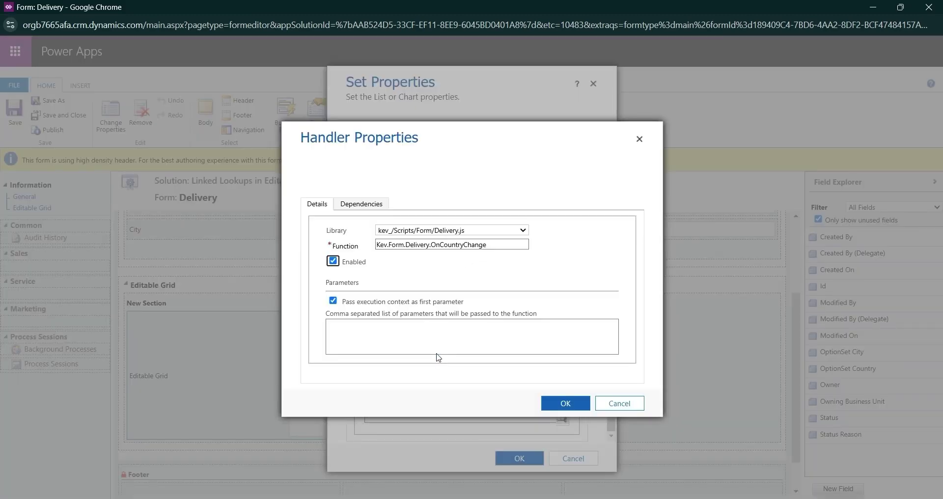
{"action": "left_click", "coordinate": [636, 404]}
Step: Check the OnChange handler for the City field and close the grid properties without saving
{"action": "left_click", "coordinate": [439, 298]}
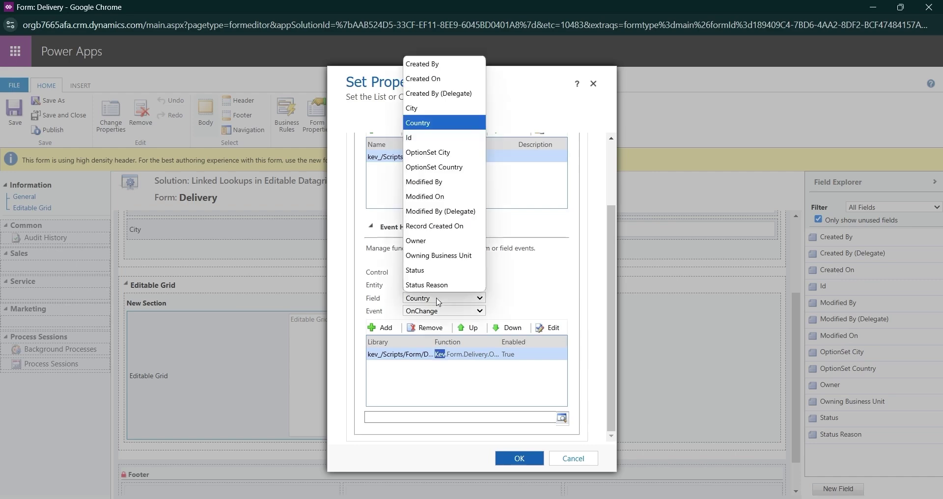
{"action": "left_click", "coordinate": [439, 113]}
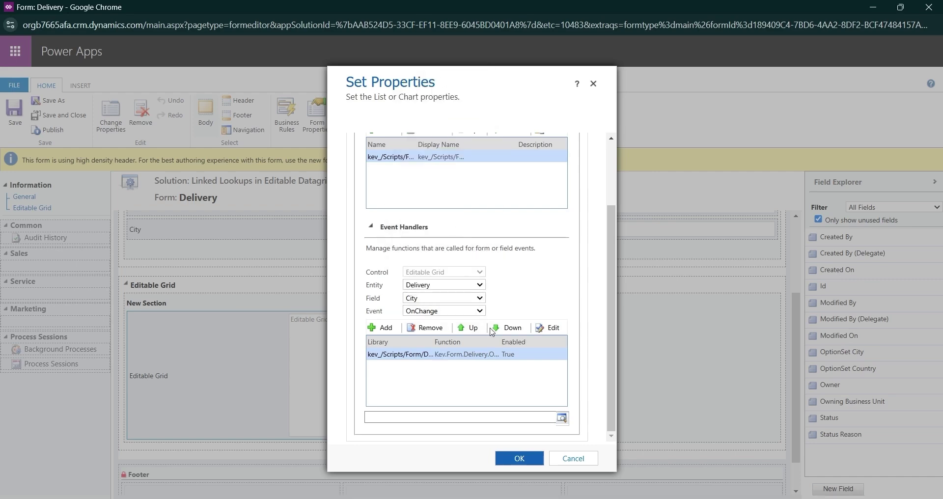
{"action": "left_click", "coordinate": [564, 465]}
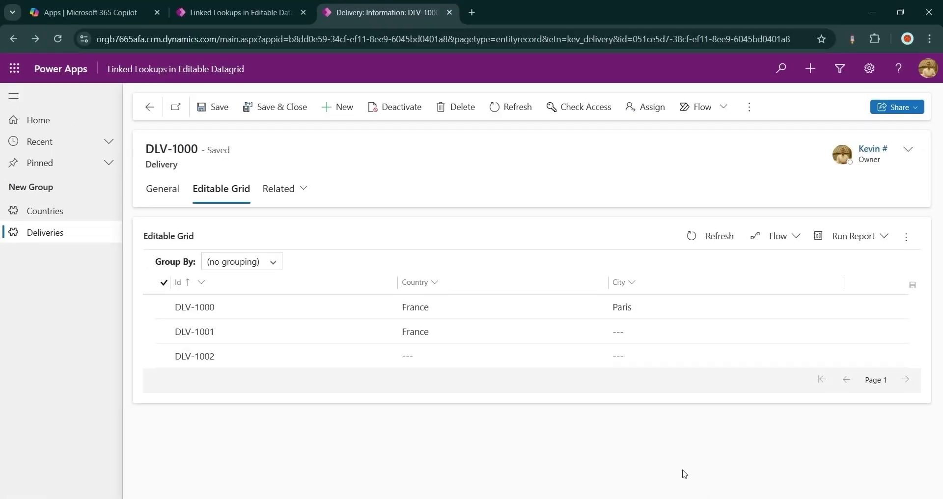
Step: Clear the city of delivery DLV-1000 in the editable grid and select Paris from the available cities
{"action": "left_click", "coordinate": [435, 308]}
{"action": "left_click", "coordinate": [652, 305]}
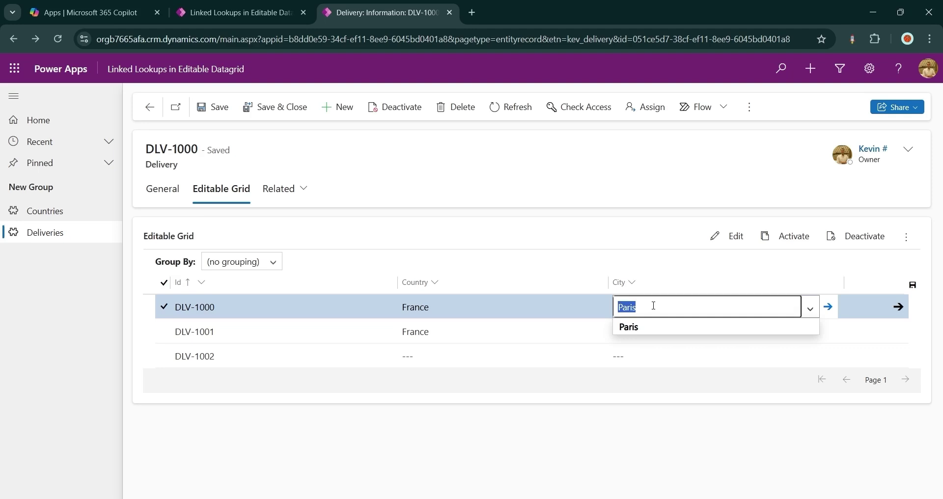
{"action": "key", "text": "BackSpace"}
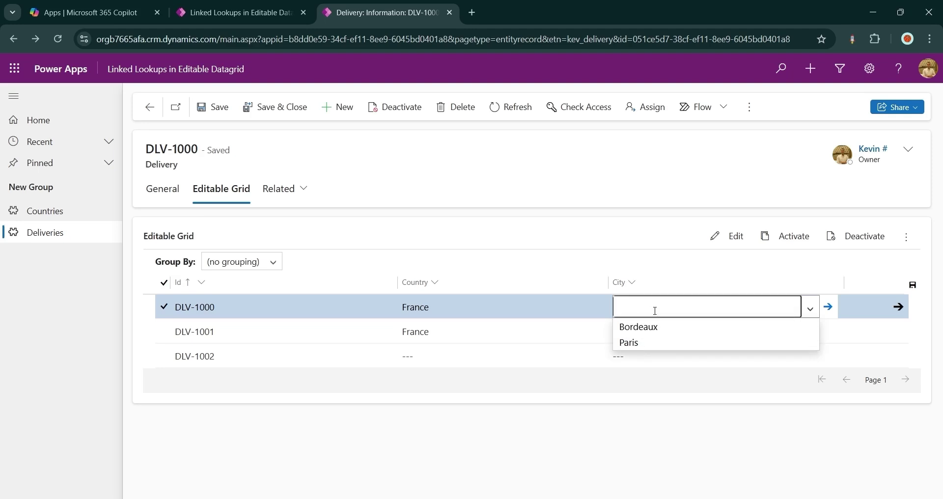
{"action": "left_click", "coordinate": [656, 342]}
Step: Set the country of delivery DLV-1001 to Lebanon in the editable grid and commit the row
{"action": "left_click", "coordinate": [466, 333]}
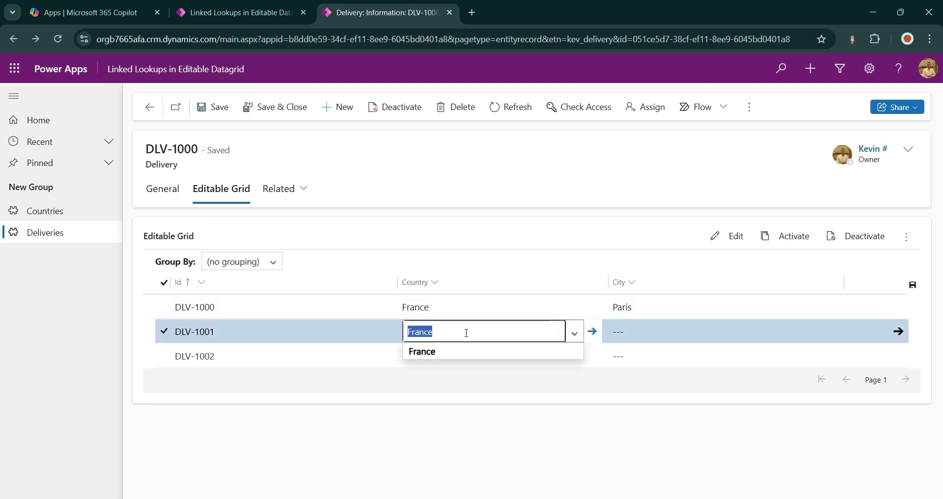
{"action": "key", "text": "BackSpace"}
{"action": "left_click", "coordinate": [432, 366]}
{"action": "left_click", "coordinate": [595, 382]}
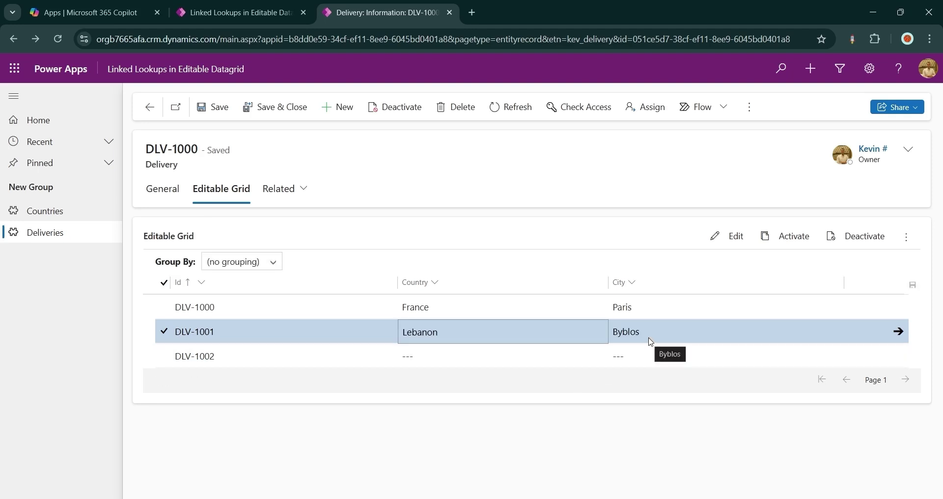
Step: Change the city of delivery DLV-1001 to Amchit and commit the row
{"action": "left_click", "coordinate": [647, 325]}
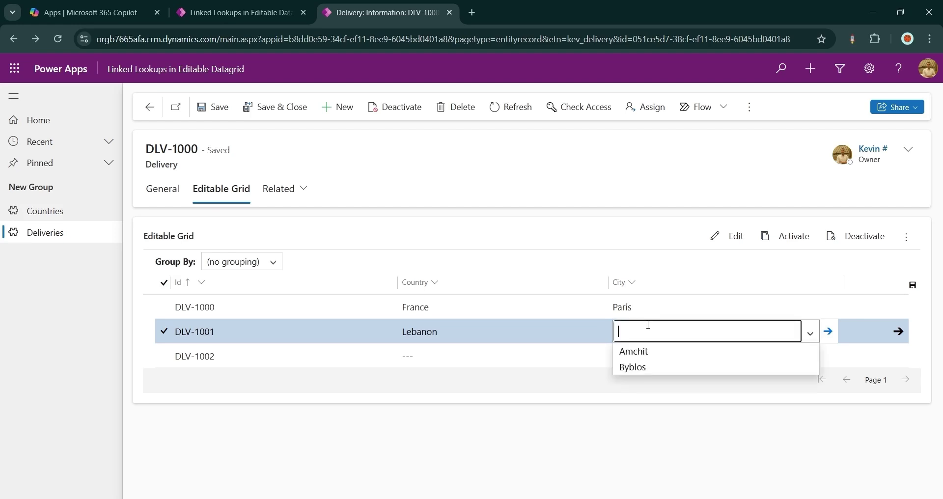
{"action": "left_click", "coordinate": [650, 352]}
{"action": "left_click", "coordinate": [544, 394]}
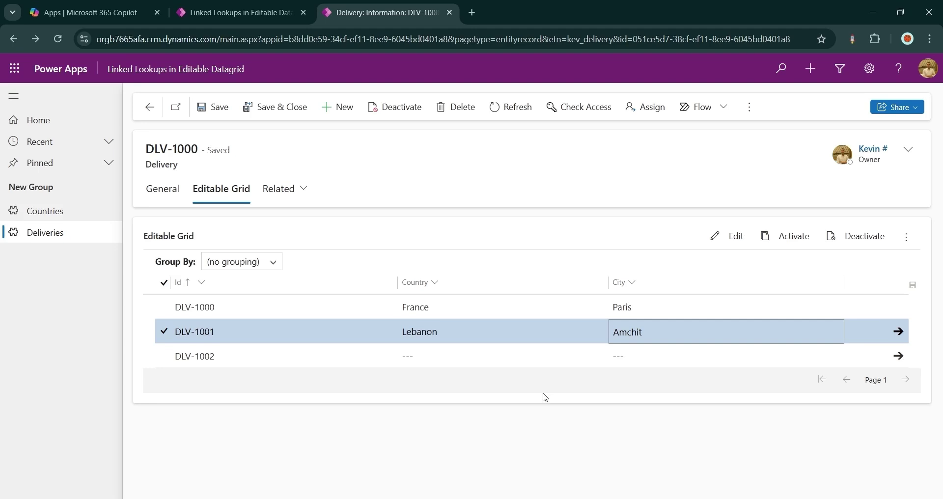
Step: Set the city of delivery DLV-1002 to Bordeaux, leaving its country for the script to fill, and commit the row
{"action": "left_click", "coordinate": [655, 354]}
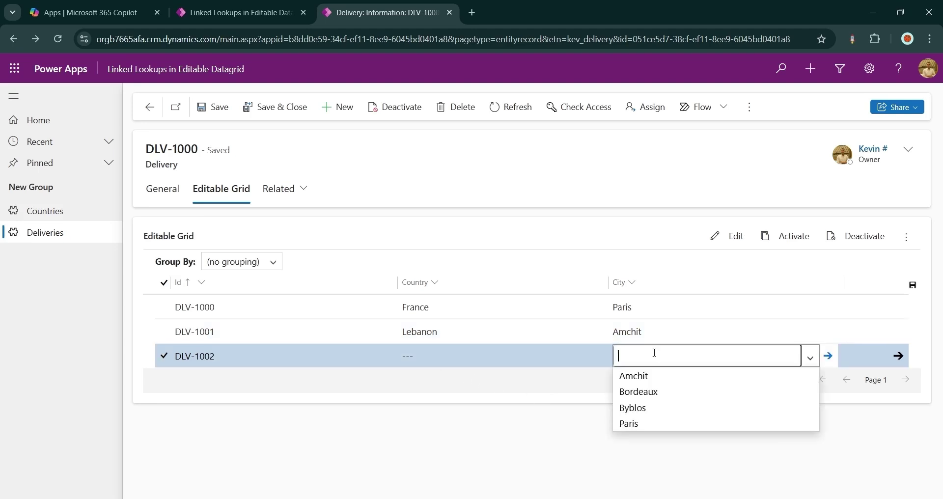
{"action": "left_click", "coordinate": [655, 392]}
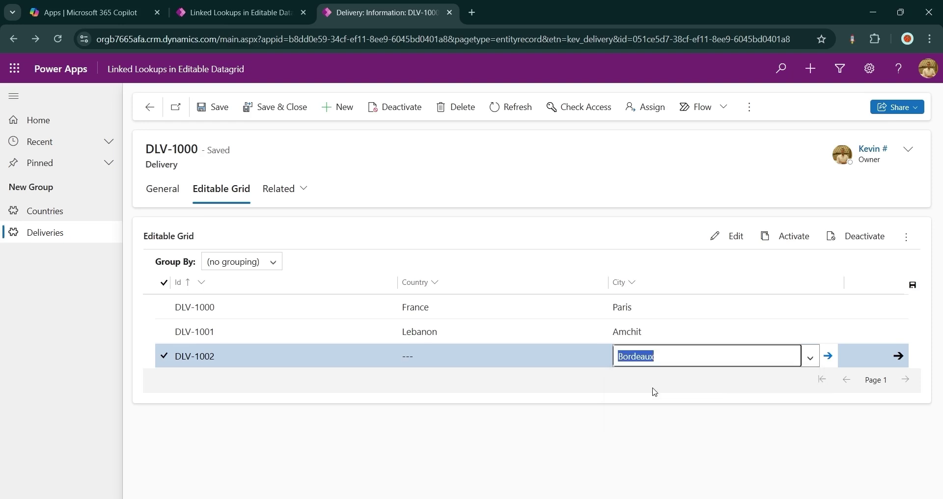
{"action": "left_click", "coordinate": [589, 396]}
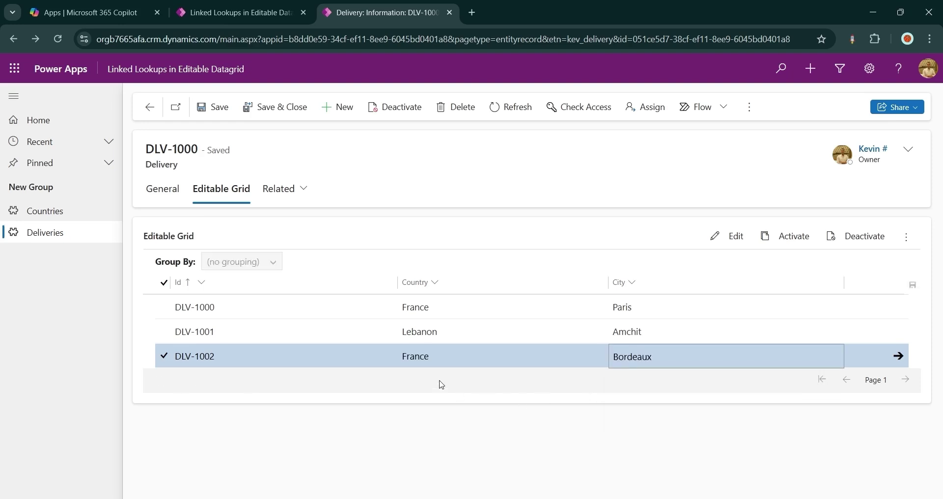